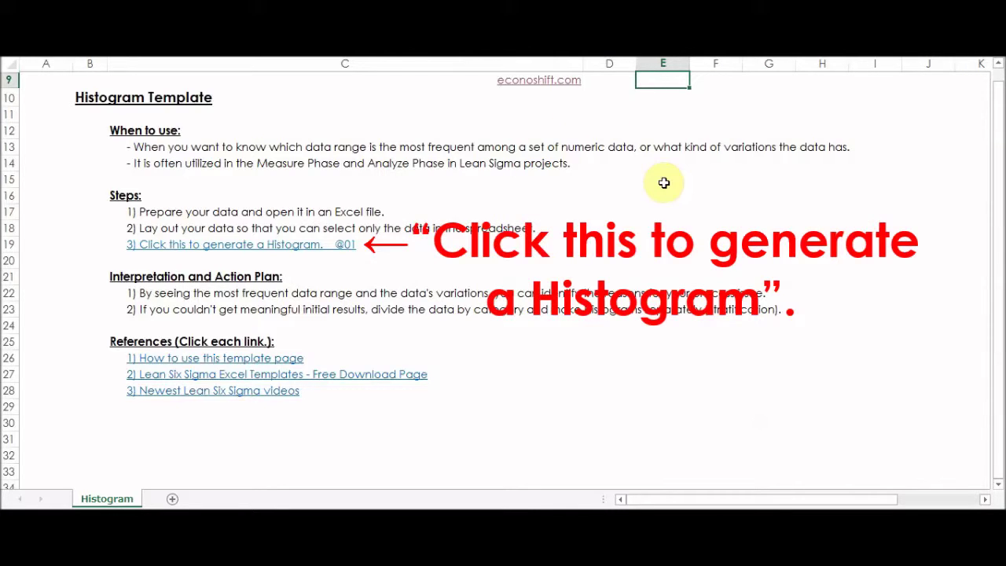
Step: Run the histogram template on the GP% values in C2:C329, confirming the open Ex Data workbook
{"action": "left_click", "coordinate": [232, 246]}
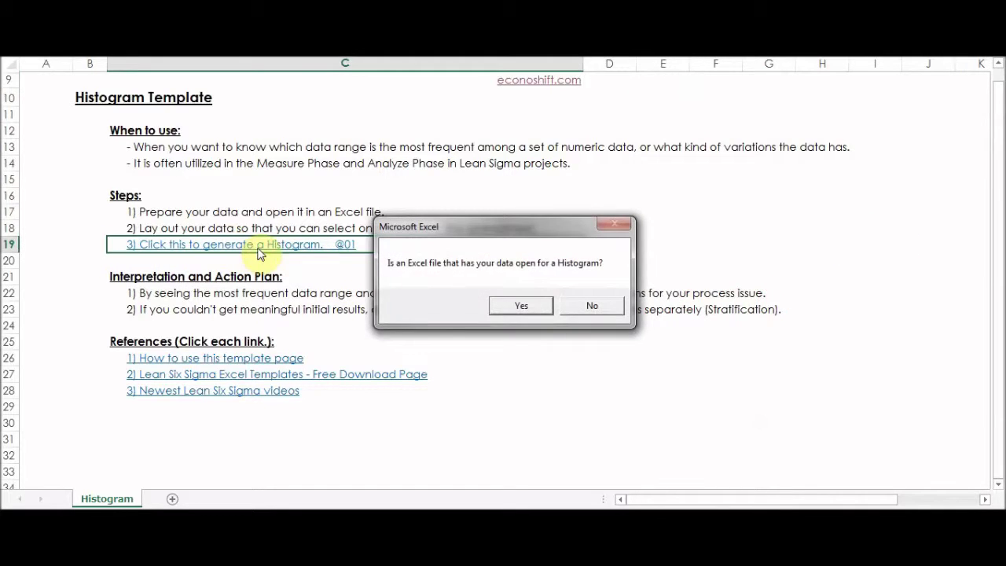
{"action": "left_click", "coordinate": [529, 308]}
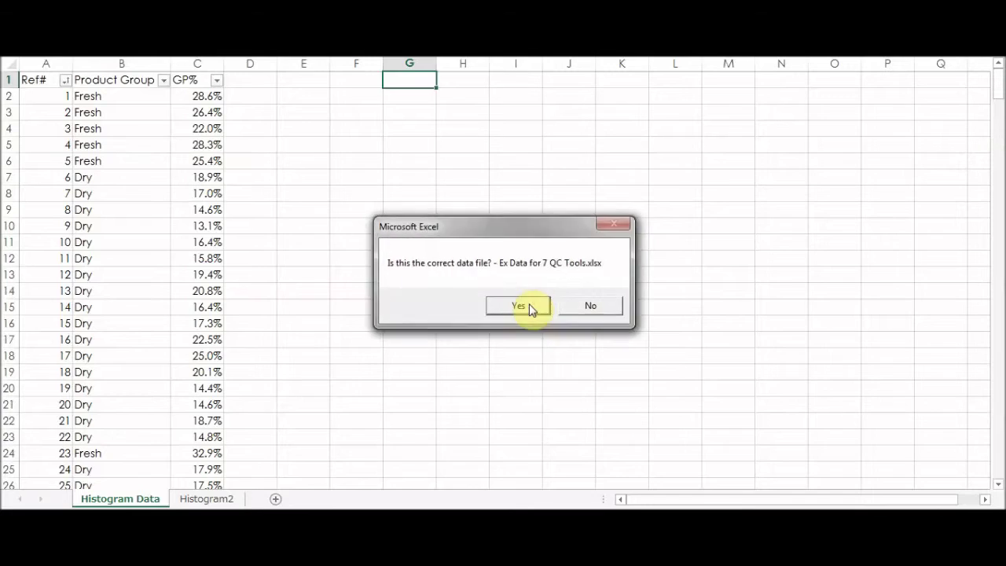
{"action": "left_click", "coordinate": [530, 308]}
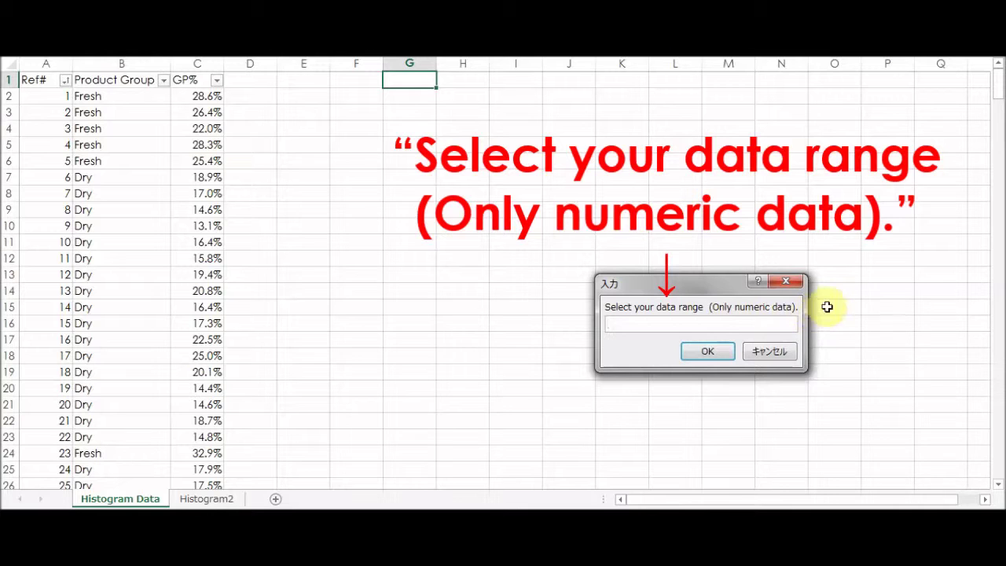
{"action": "left_click", "coordinate": [206, 96]}
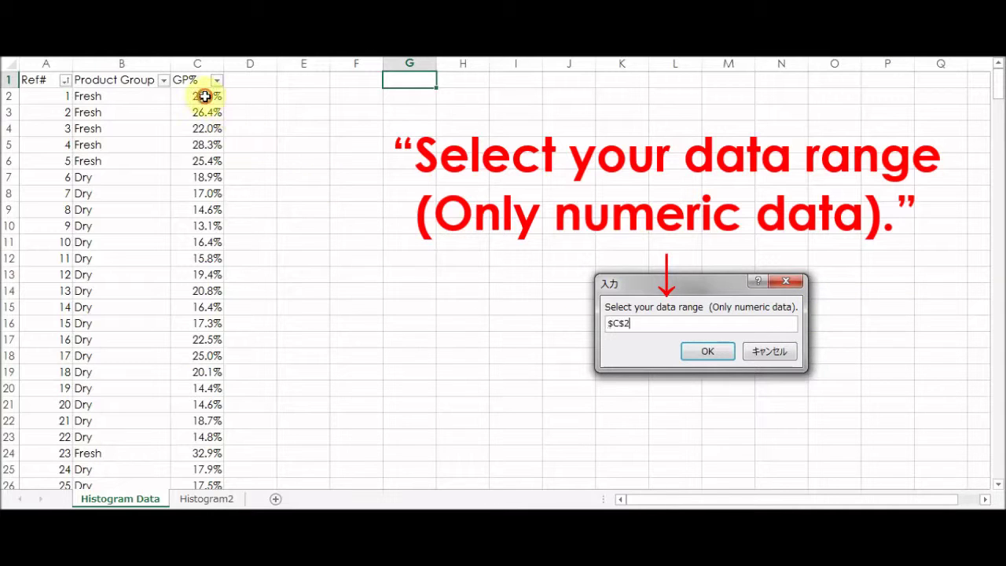
{"action": "key", "text": "ctrl+shift+Down"}
{"action": "key", "text": "Return"}
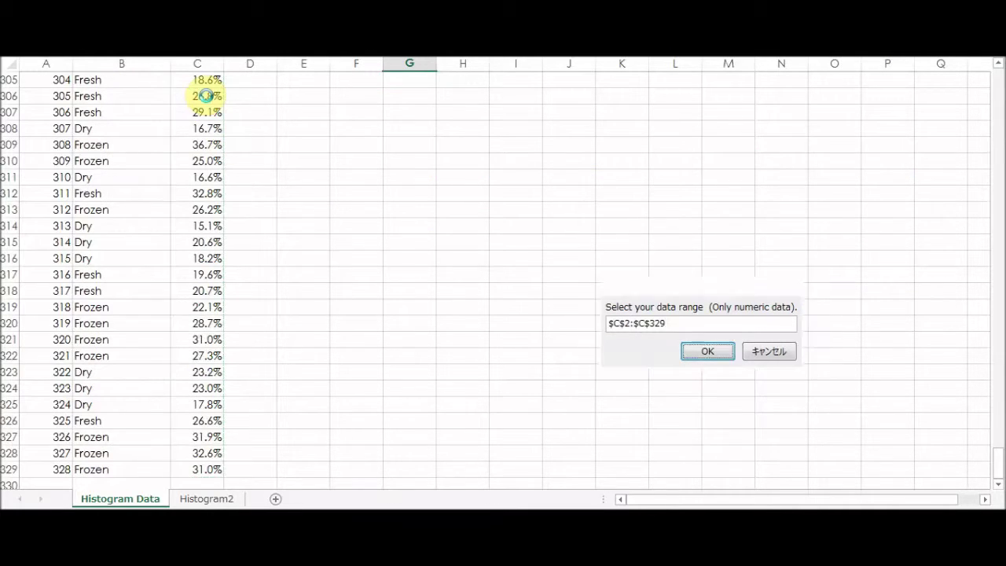
Step: Enter GP% as the horizontal axis title so the macro completes the histogram
{"action": "type", "text": "GP%"}
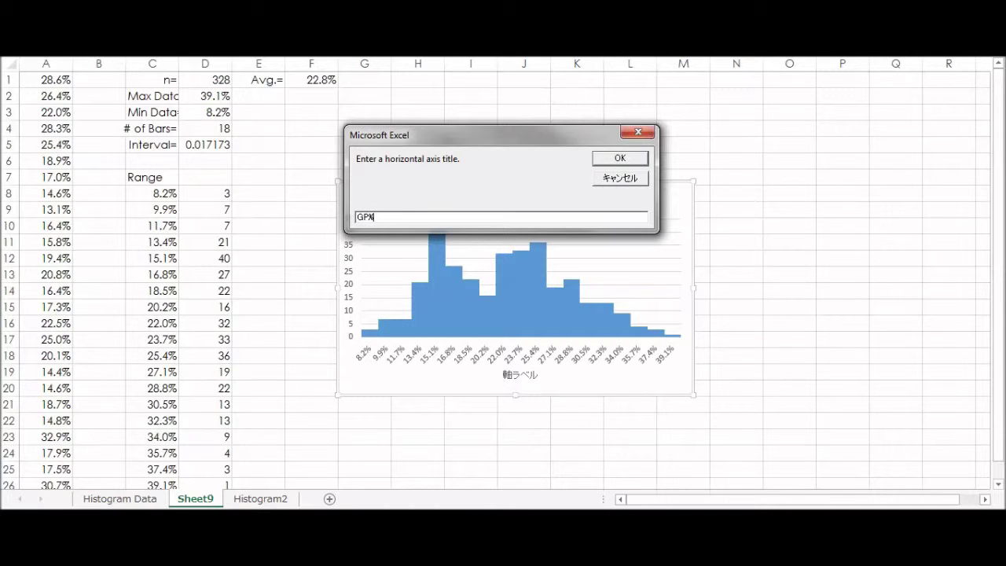
{"action": "key", "text": "Return"}
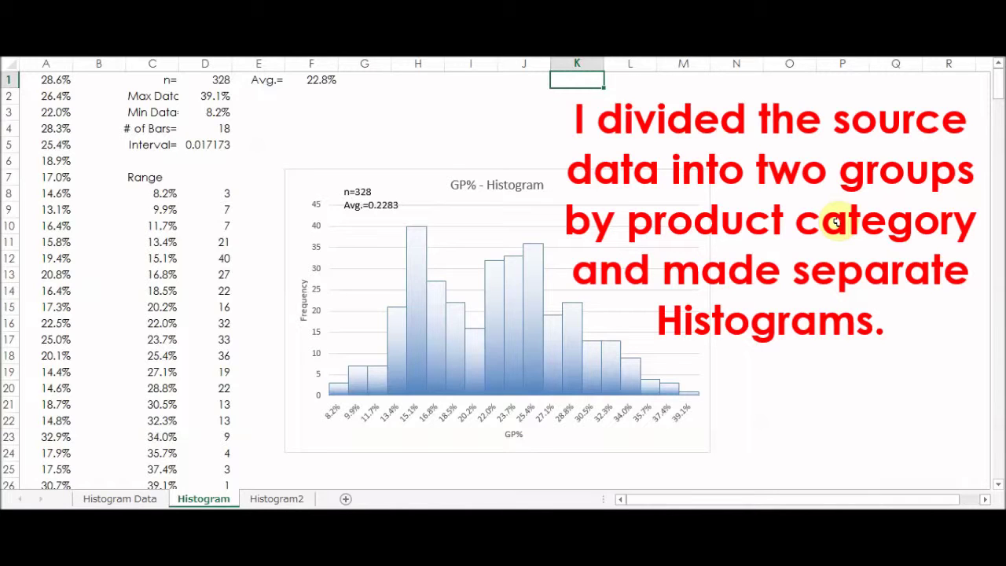
Step: View the Histogram2 sheet comparing GP% for Dry versus Fresh and Frozen products
{"action": "left_click", "coordinate": [285, 502]}
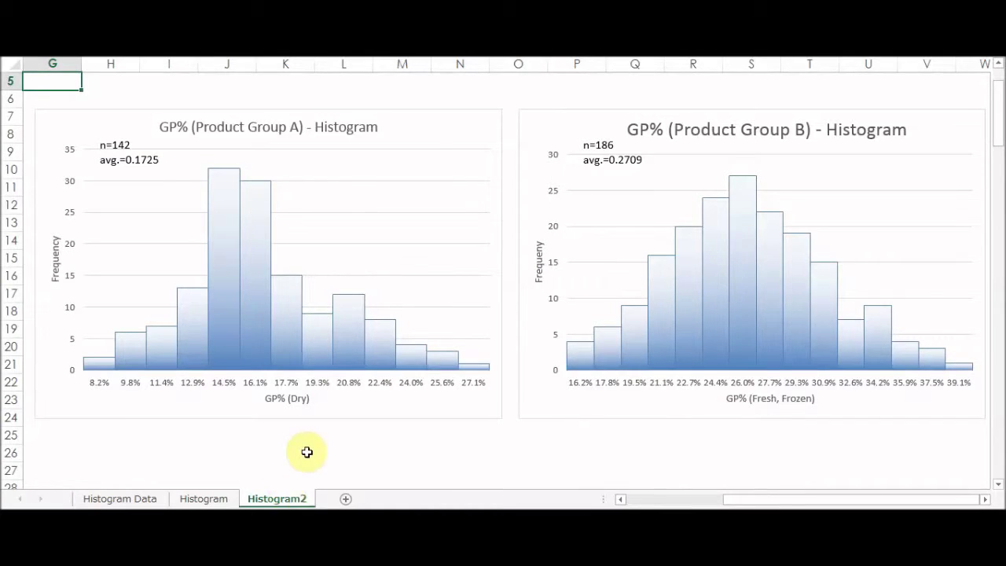